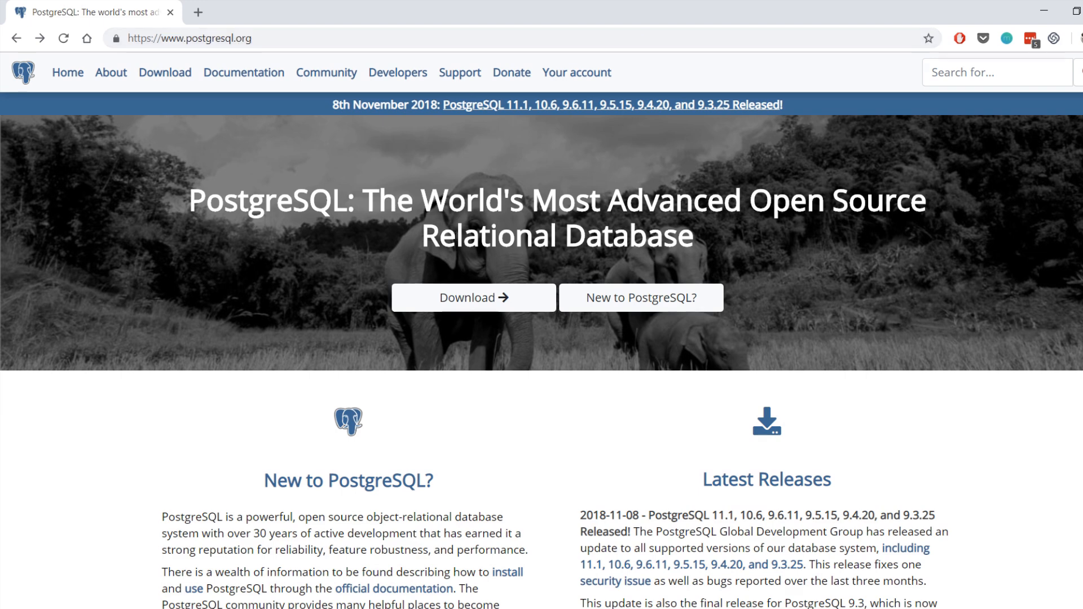
Download the PostgreSQL 11.1 installer for Windows x86-64 from the EnterpriseDB downloads page linked on the PostgreSQL site
left_click(479, 304)
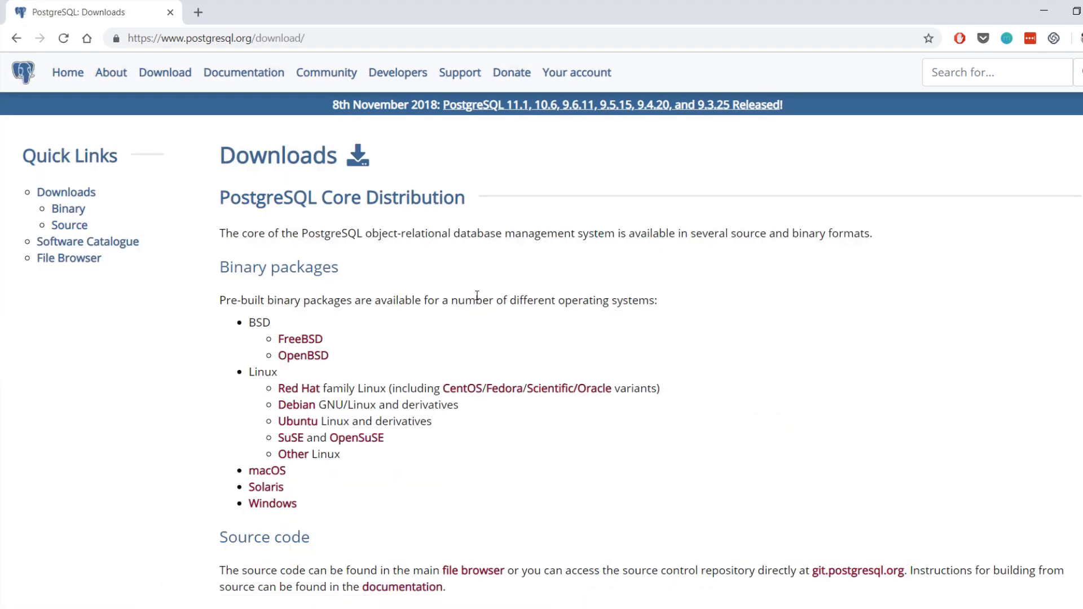
left_click(282, 505)
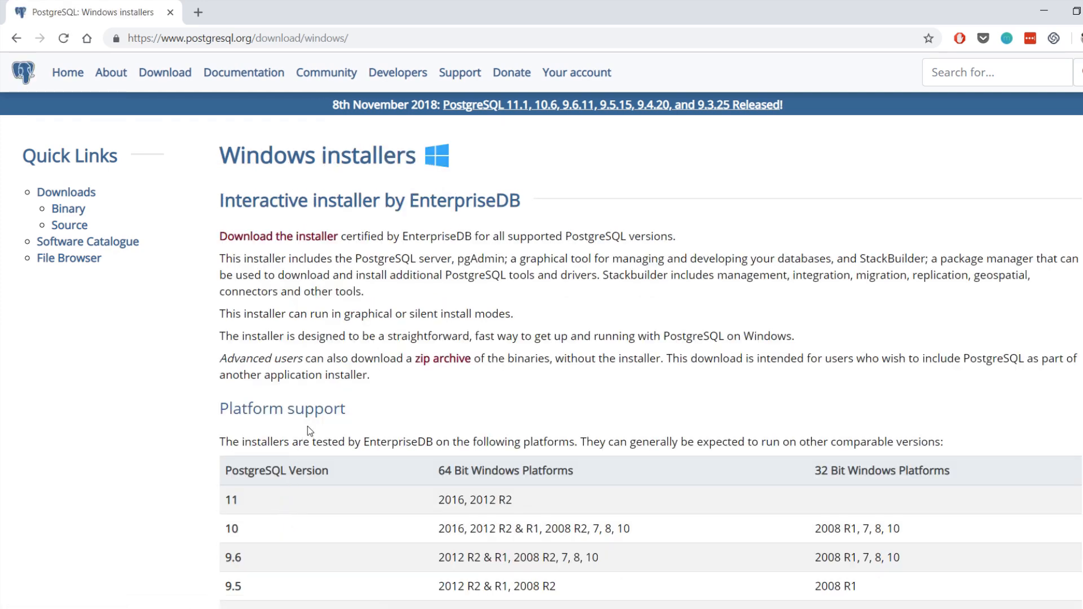
left_click(284, 244)
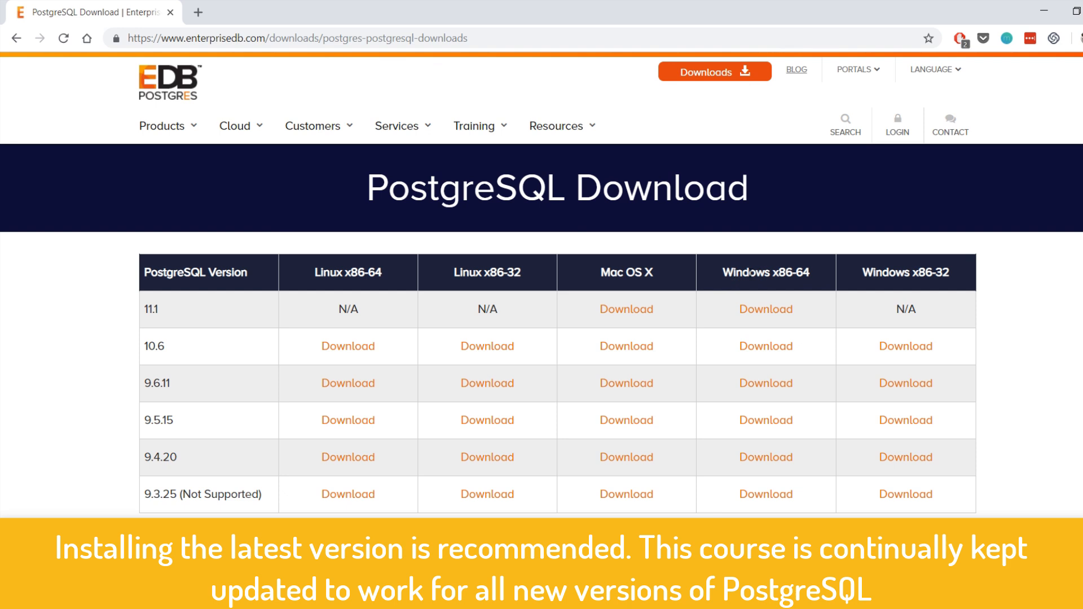
left_click_drag(723, 272, 817, 276)
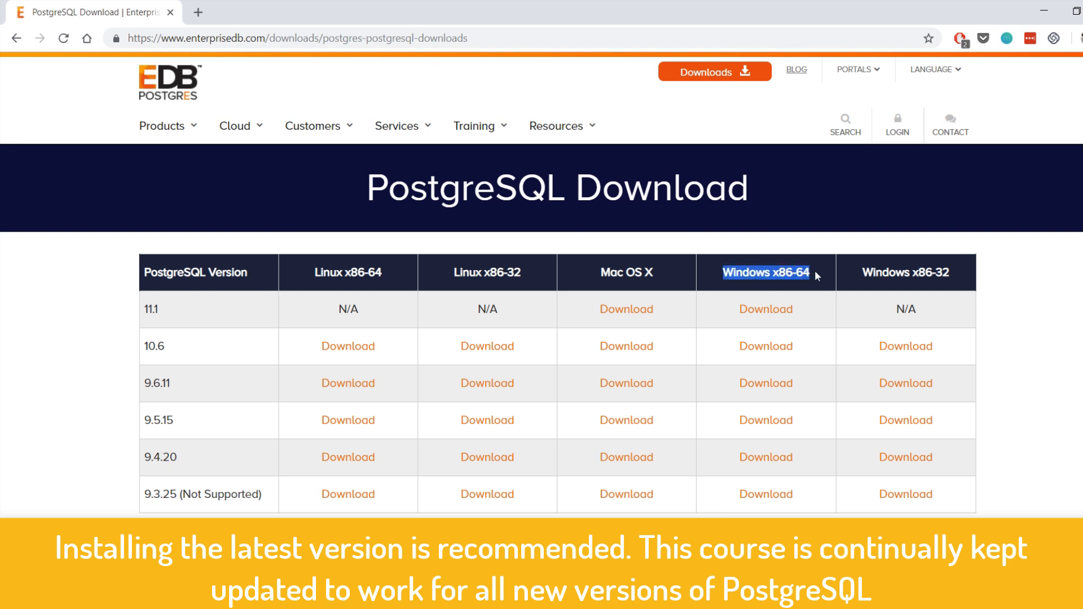
left_click(813, 274)
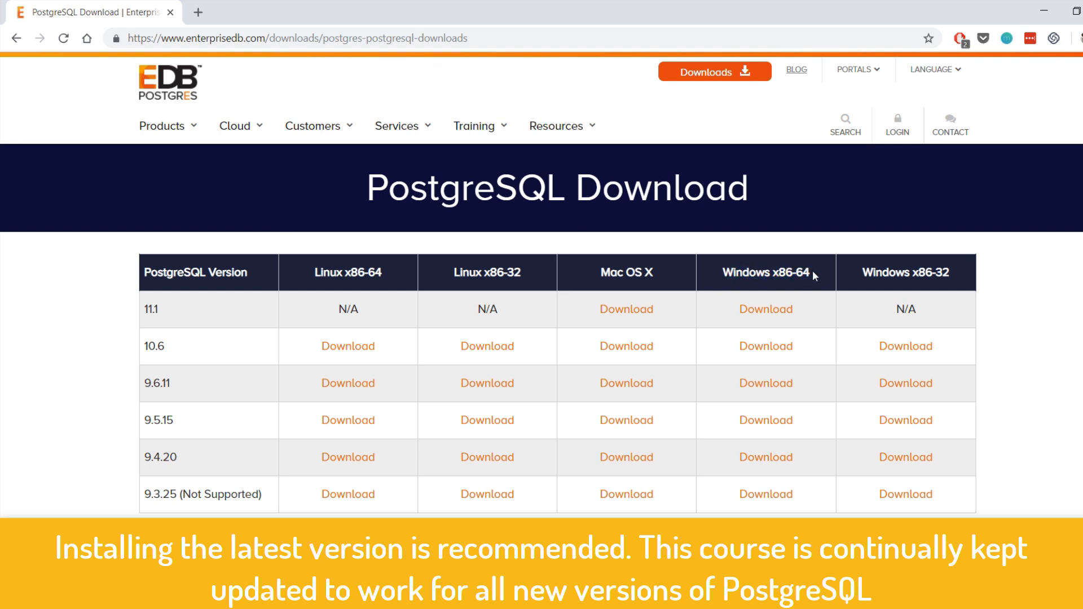
left_click(768, 306)
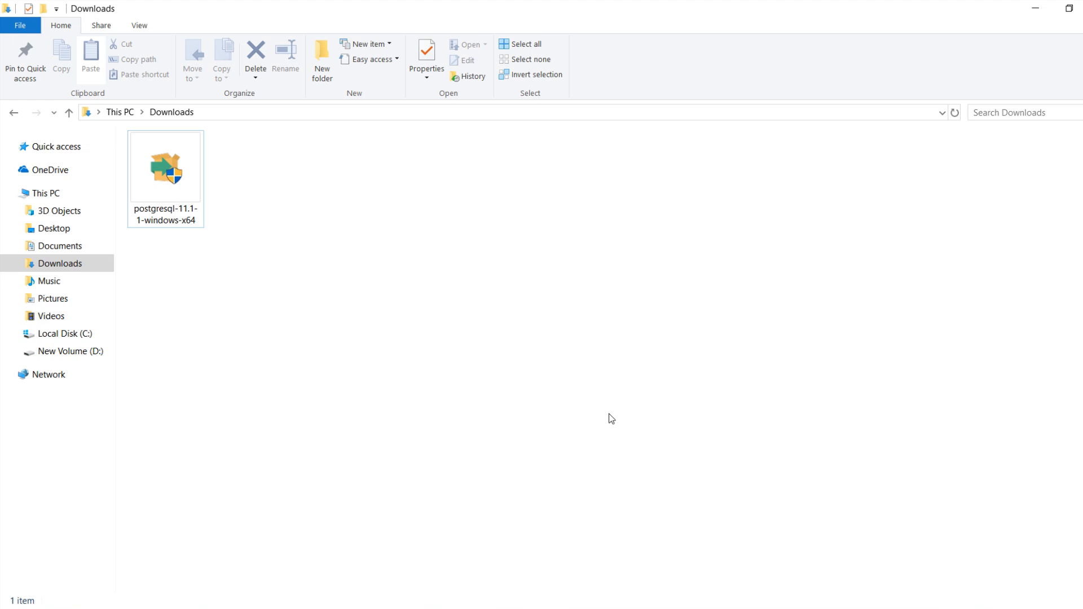
Run the postgresql-11.1-1-windows-x64 installer and accept the default installation directory, all components and the default data directory
double_click(184, 183)
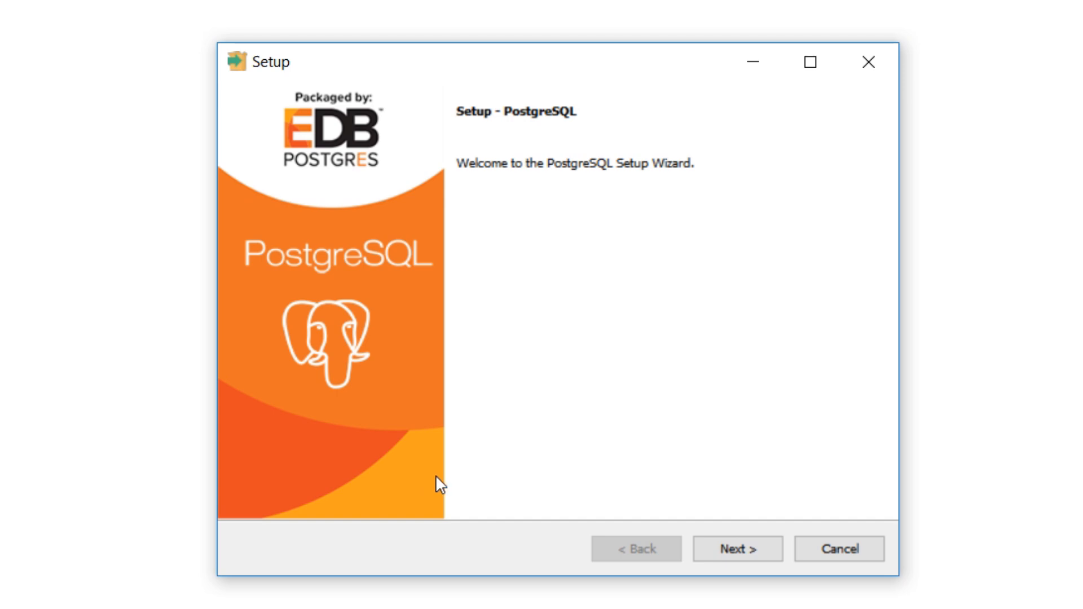
left_click(723, 555)
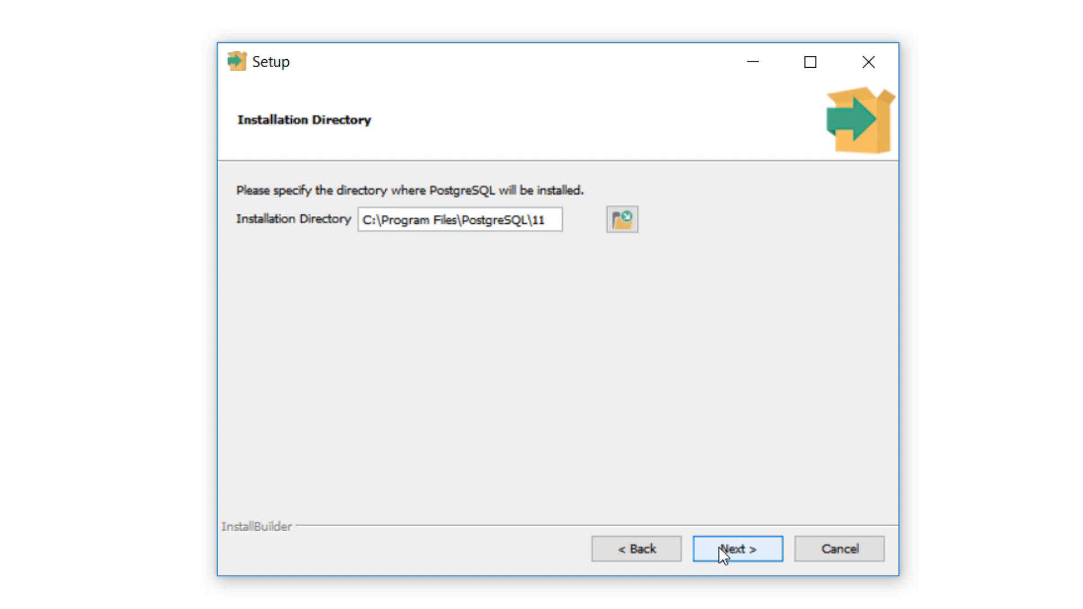
left_click(722, 554)
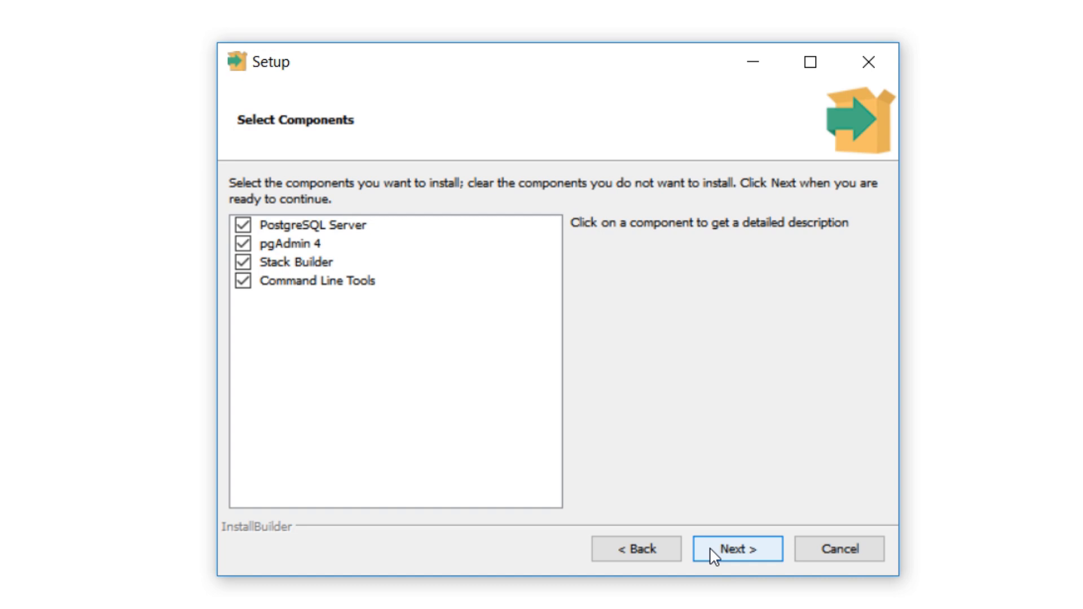
left_click(714, 554)
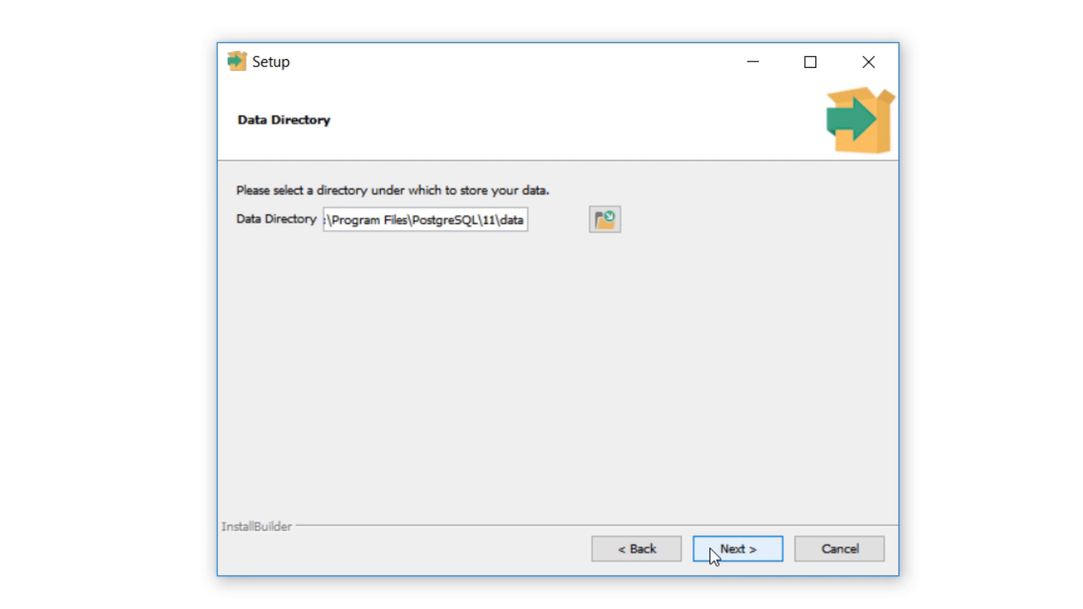
left_click(714, 554)
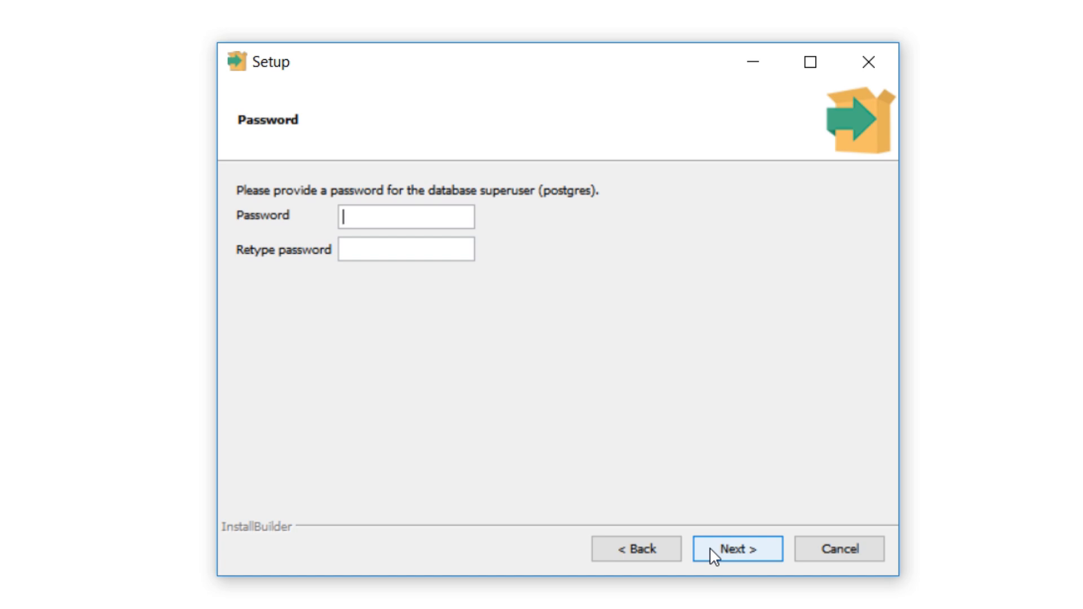
Enter and retype the password for the postgres database superuser and continue the setup
type("*****")
key("Tab")
type("*****")
left_click(713, 556)
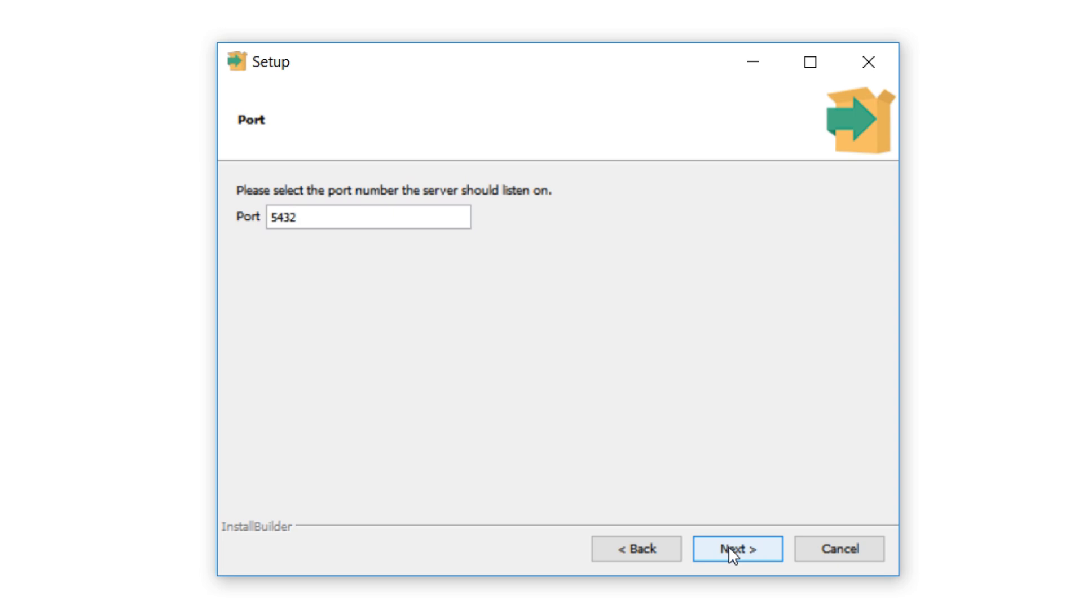
Install PostgreSQL with port 5432 and the default locale, and turn off launching Stack Builder at exit
left_click(728, 546)
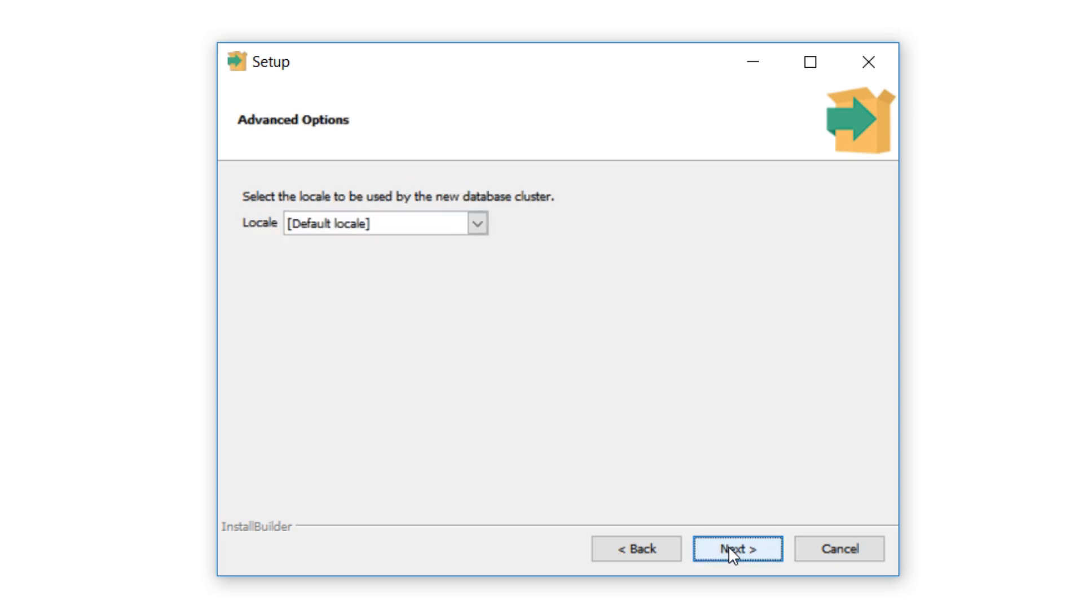
left_click(729, 546)
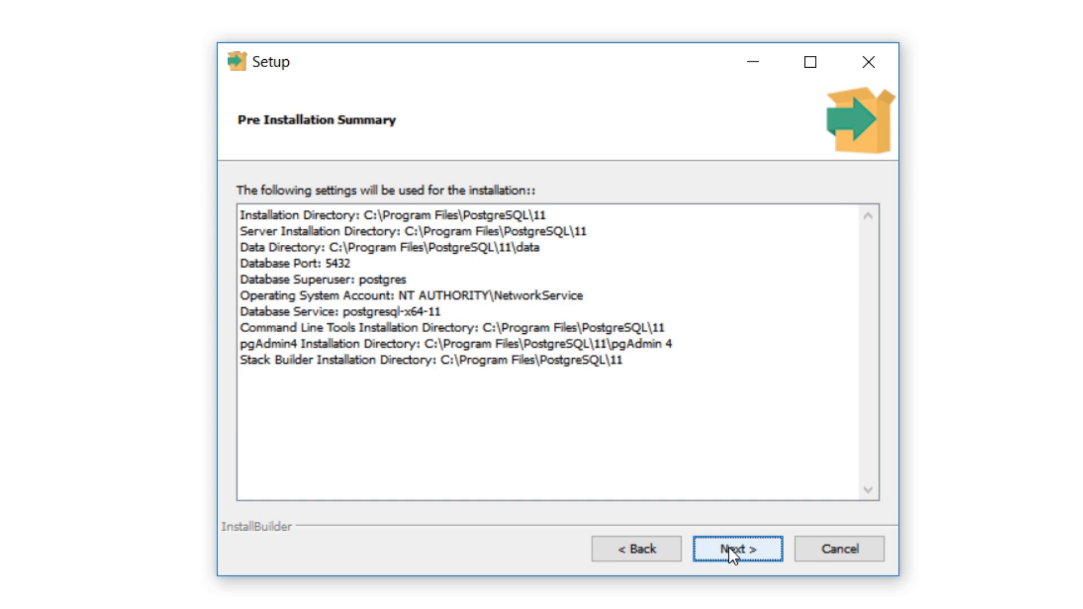
left_click(728, 546)
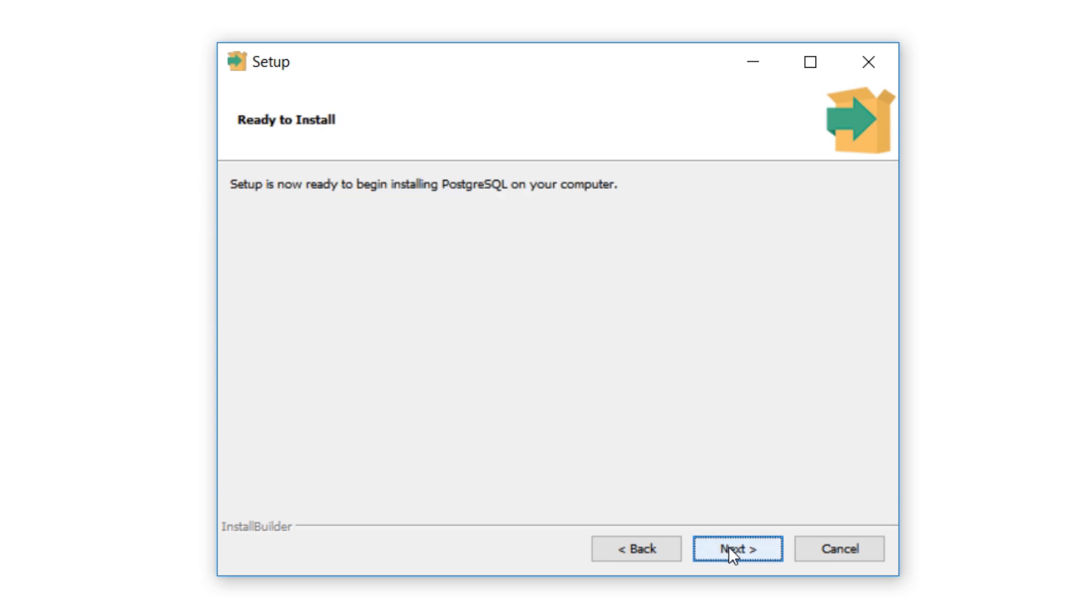
left_click(728, 546)
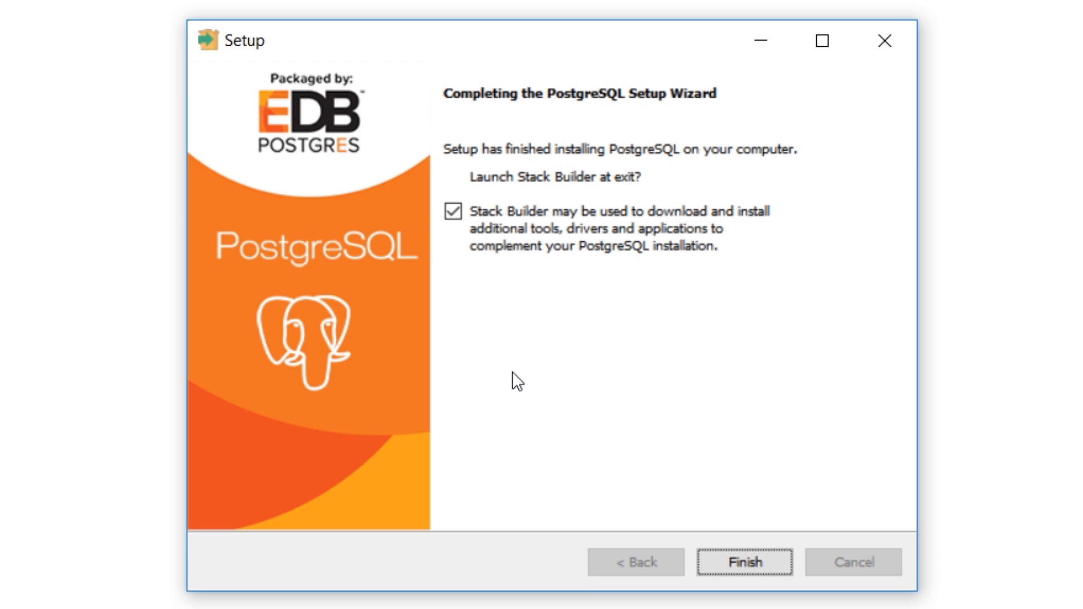
left_click(507, 208)
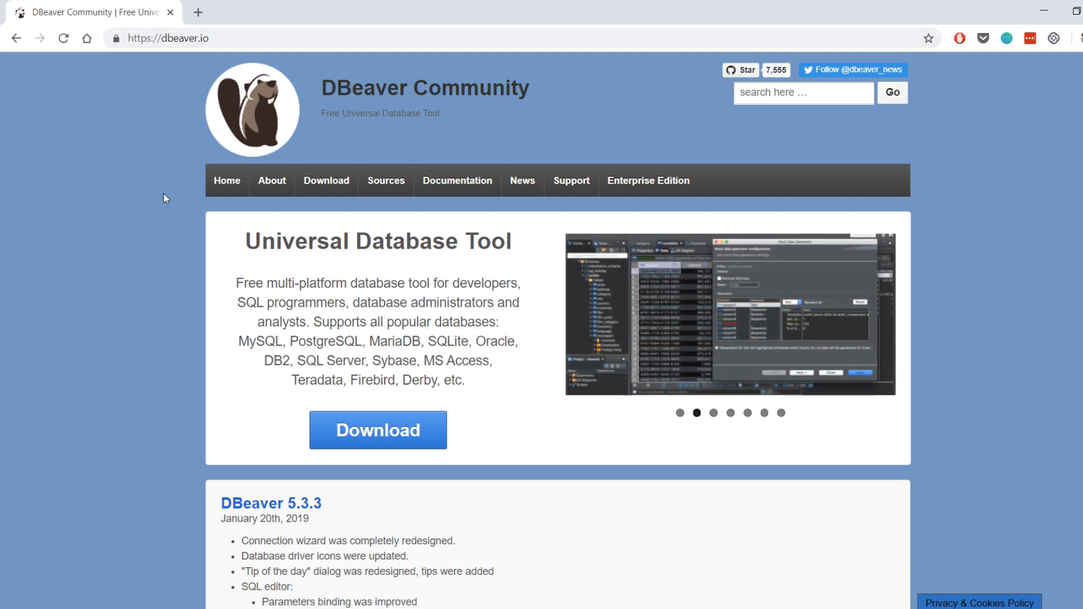
Download the DBeaver Community Edition 5.3.3 Windows 64 bit installer with JRE from the DBeaver site
left_click(383, 432)
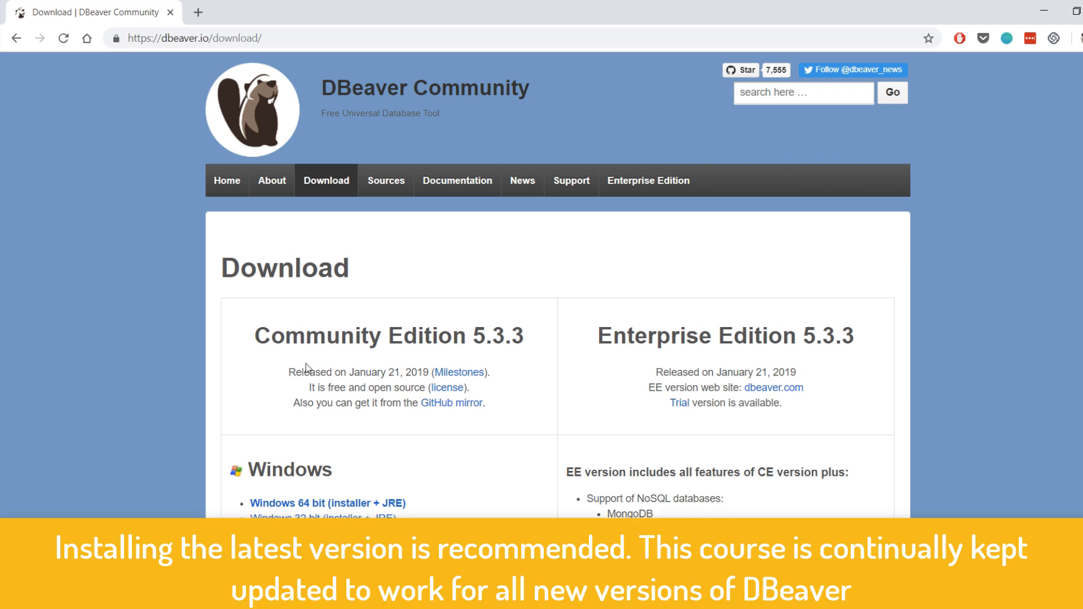
scroll(178, 330, "down", 3)
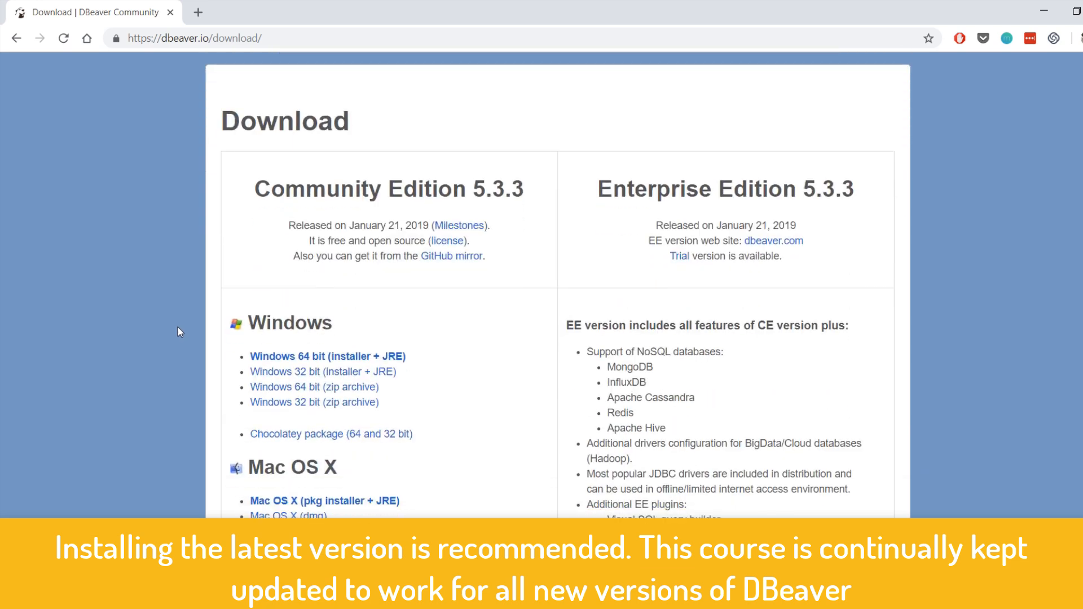
left_click(306, 357)
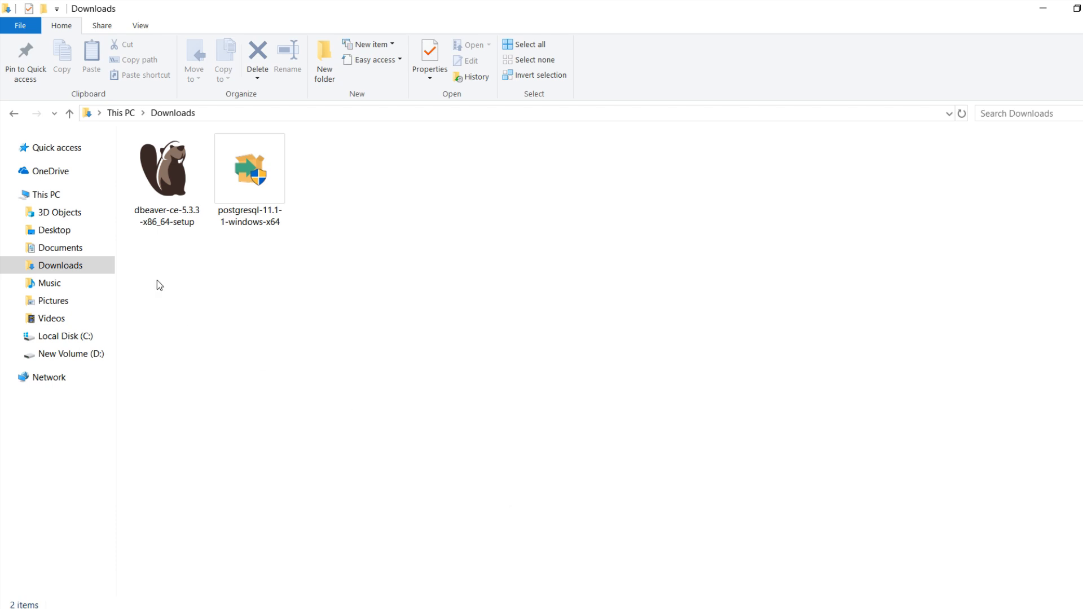
Run the dbeaver-ce-5.3.3-x86_64-setup file with English as the installer language and accept the license agreement
double_click(152, 196)
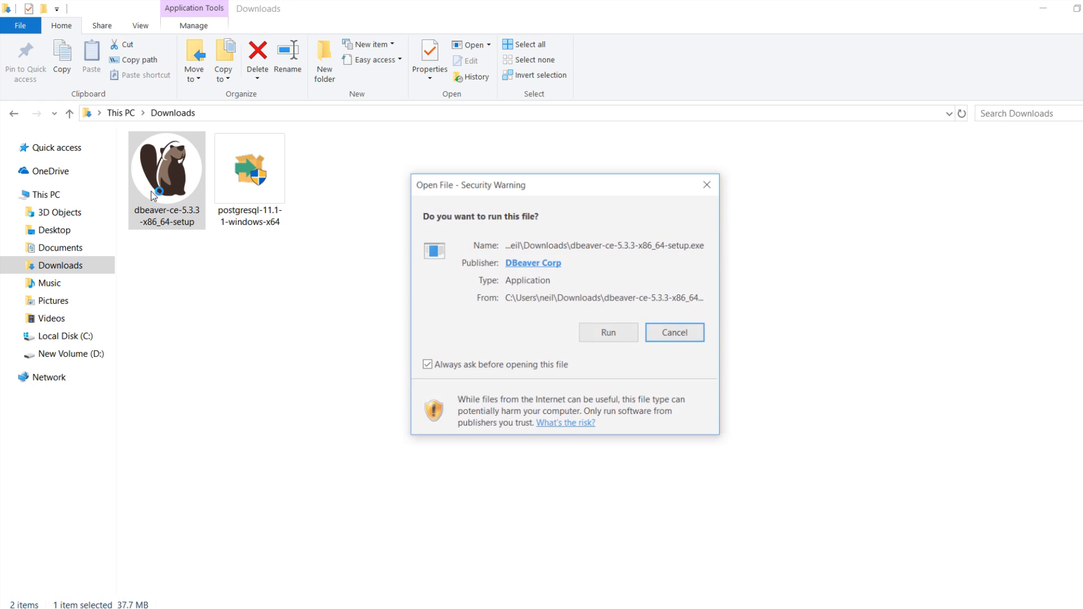
left_click(621, 338)
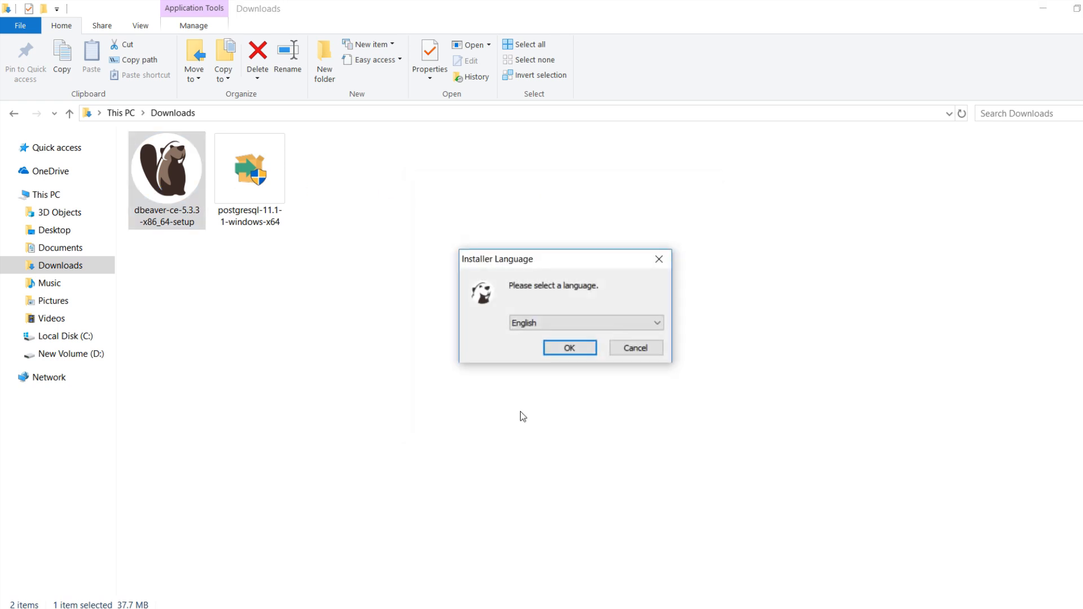
left_click(569, 347)
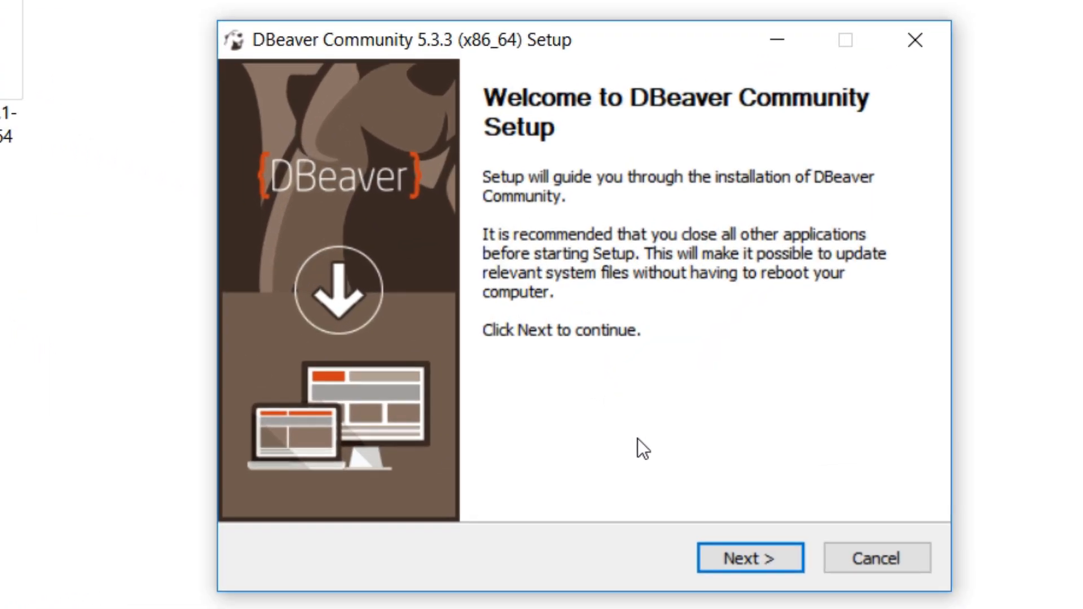
left_click(731, 557)
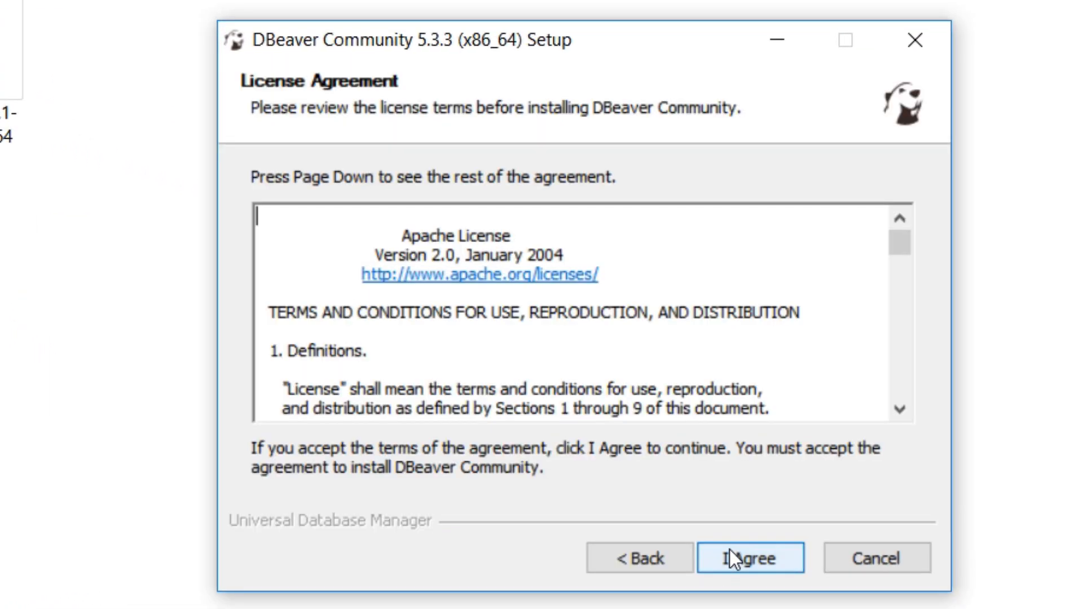
left_click(730, 551)
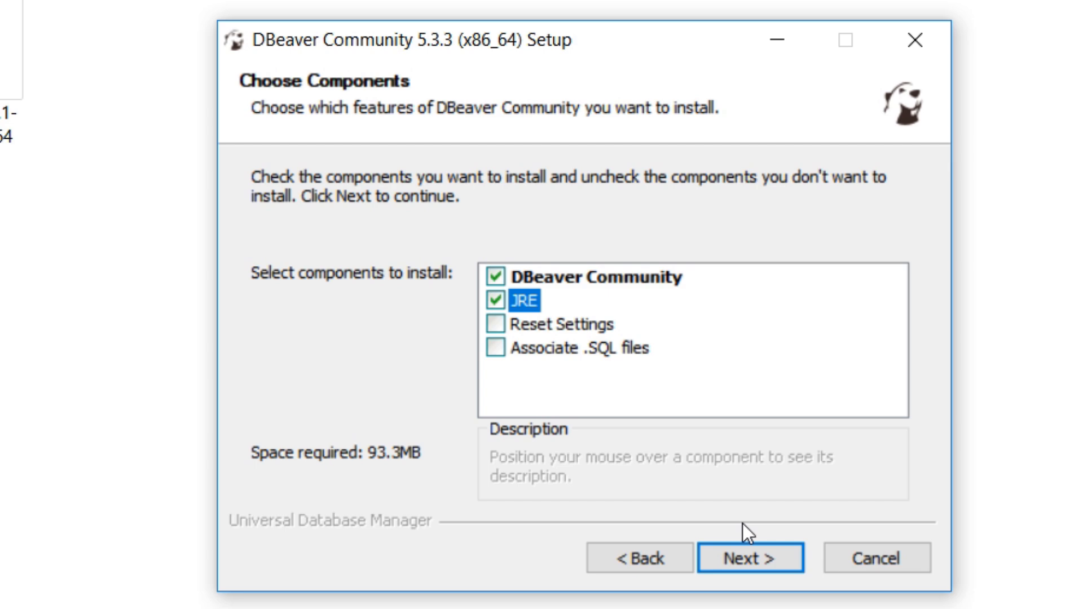
Add the Associate .SQL files component and install DBeaver in C:\Program Files\DBeaver with the DBeaver Community Start Menu folder
left_click(495, 348)
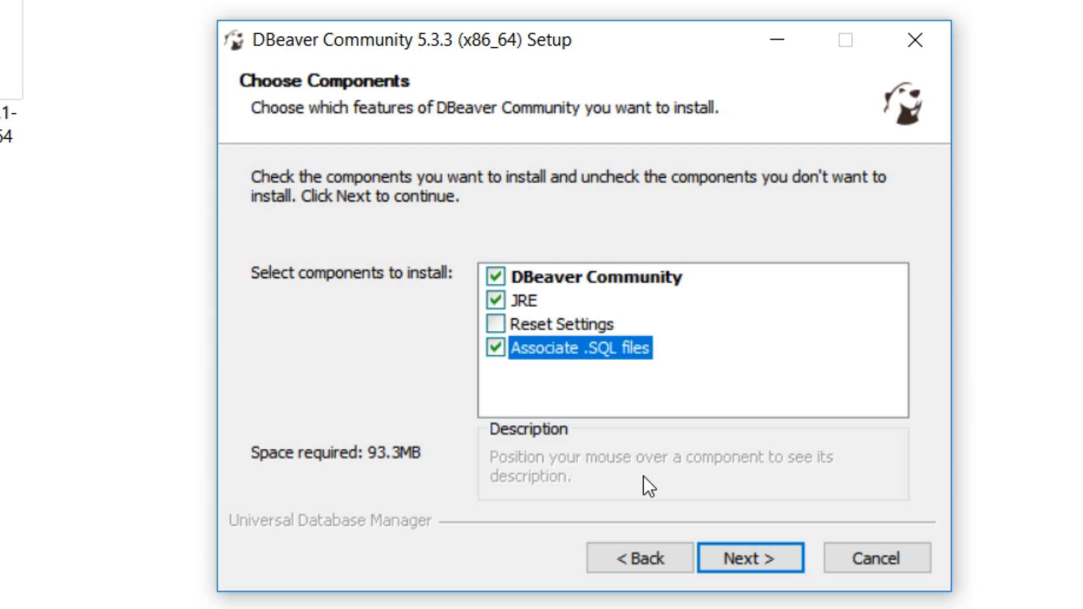
left_click(729, 553)
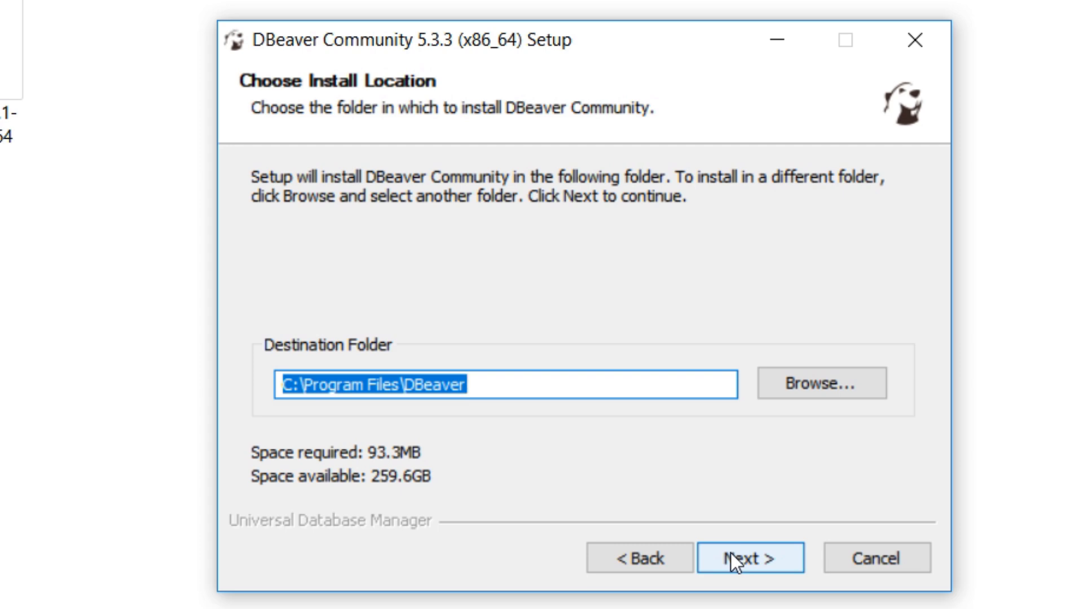
left_click(729, 552)
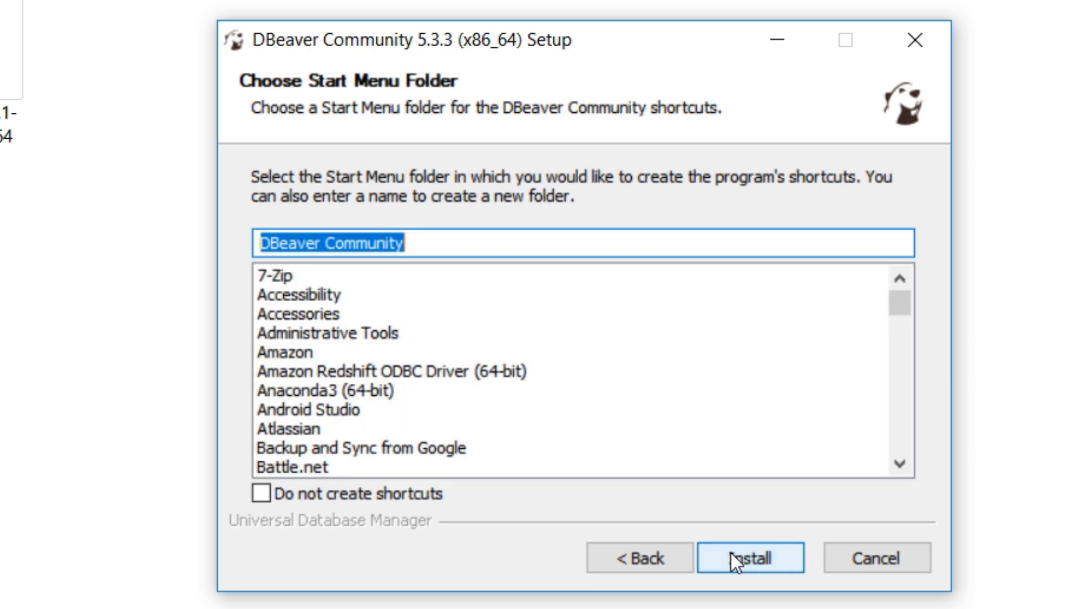
left_click(730, 553)
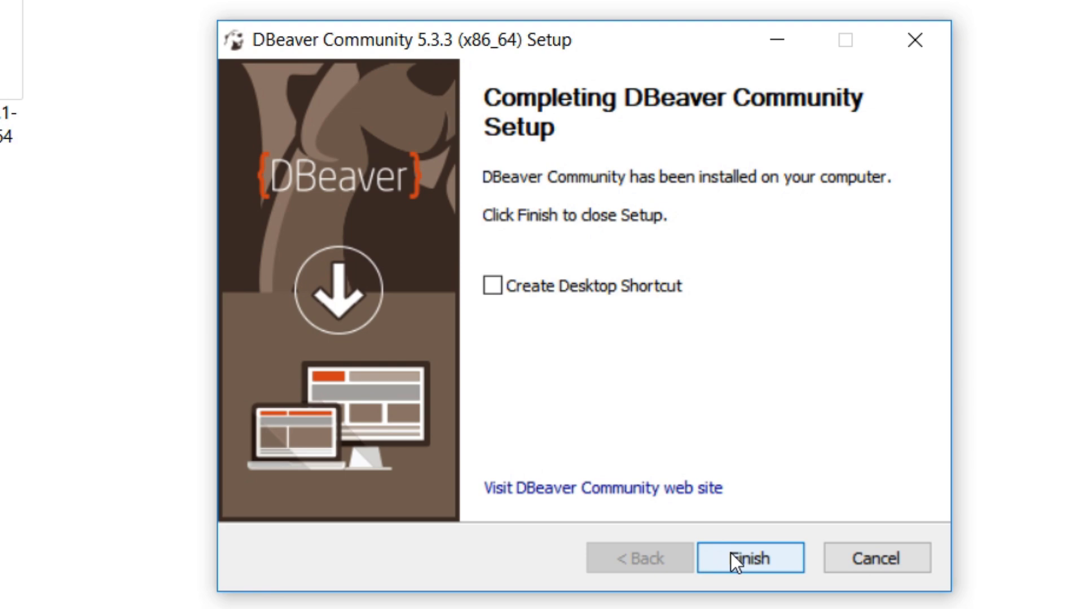